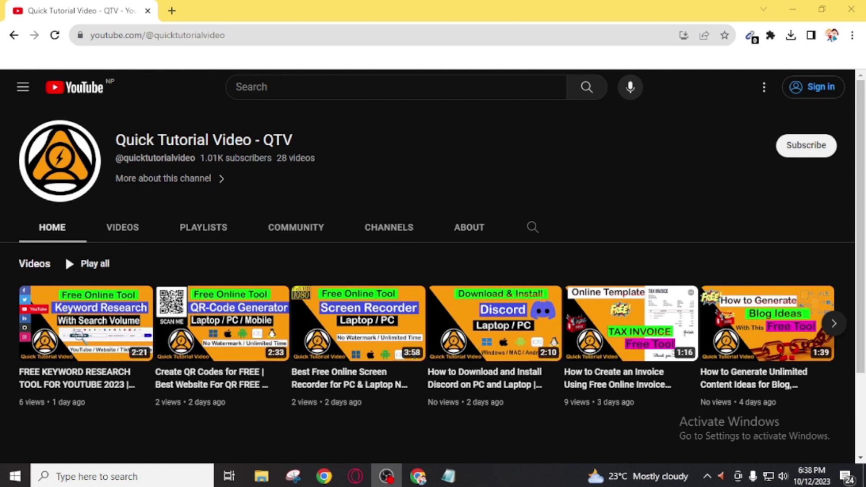
Step: Search Google for 'speechify' in a new tab and open its Text To Speech page
{"action": "left_click", "coordinate": [172, 12]}
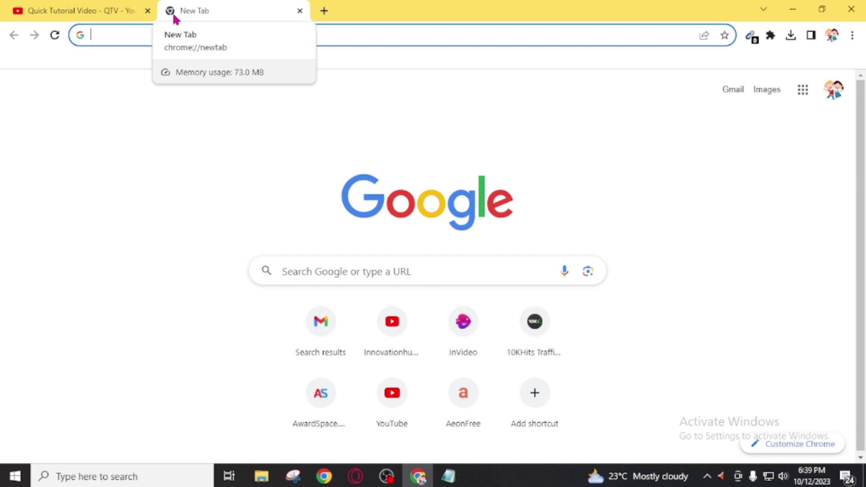
{"action": "type", "text": "speechify"}
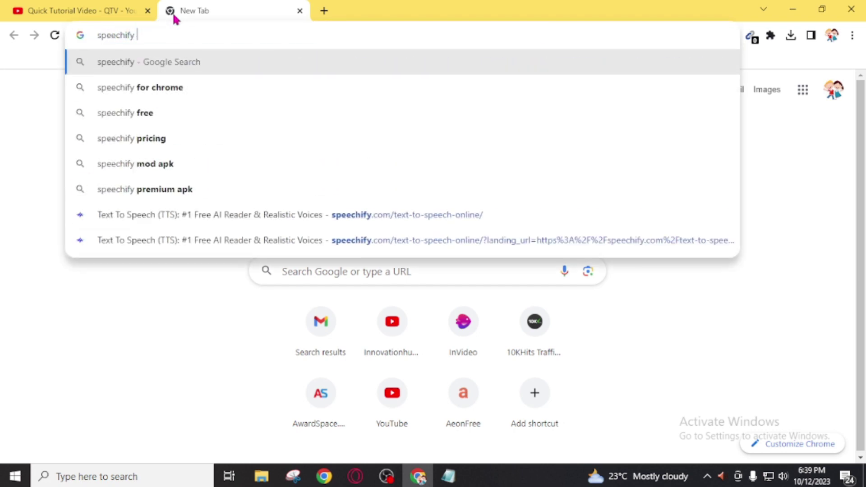
{"action": "key", "text": "Return"}
{"action": "scroll", "coordinate": [191, 187], "scroll_direction": "down", "scroll_amount": 5}
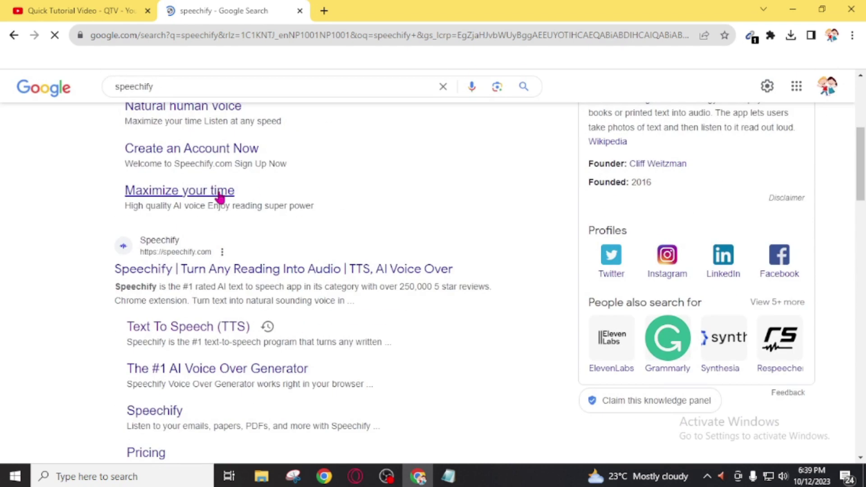
{"action": "left_click", "coordinate": [232, 271]}
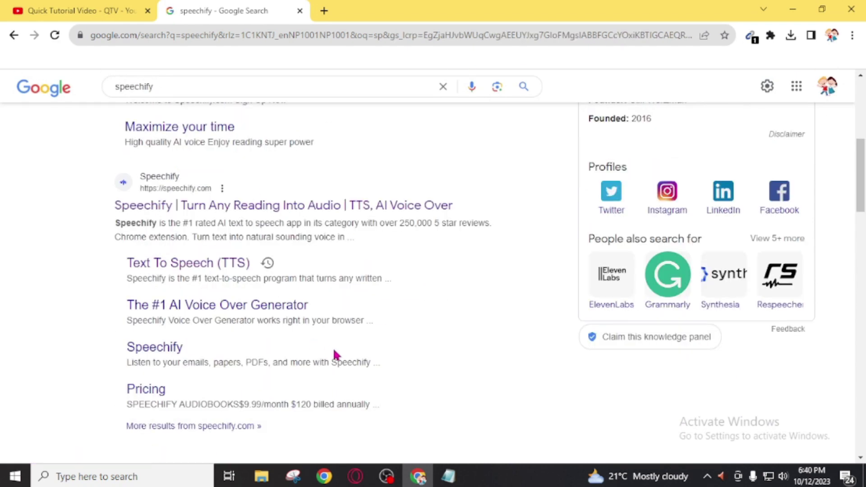
{"action": "left_click", "coordinate": [161, 268]}
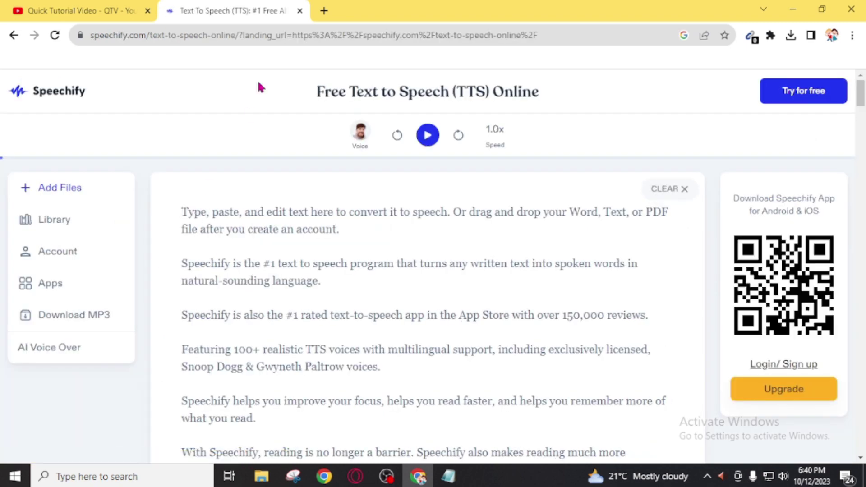
Step: Search 'random paragraph' in another new tab and open randomword.com/paragraph
{"action": "left_click", "coordinate": [323, 9]}
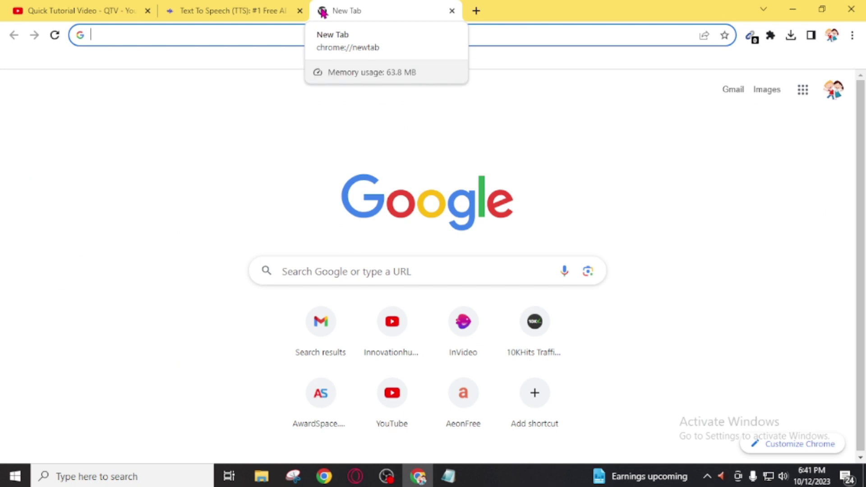
{"action": "type", "text": "rand"}
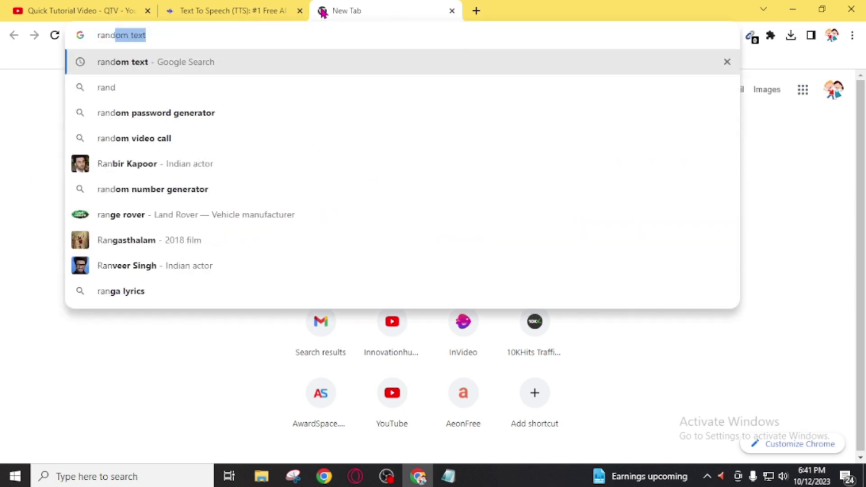
{"action": "type", "text": "om para"}
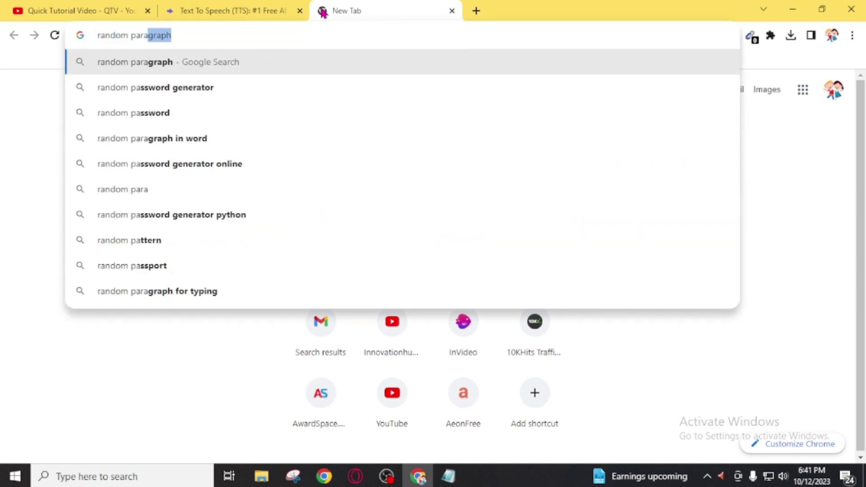
{"action": "key", "text": "Return"}
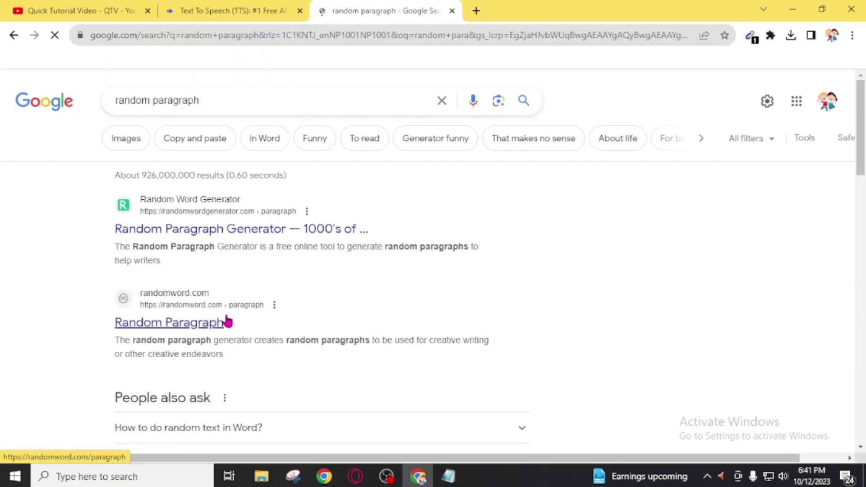
{"action": "scroll", "coordinate": [227, 324], "scroll_direction": "down", "scroll_amount": 3}
{"action": "scroll", "coordinate": [227, 253], "scroll_direction": "up", "scroll_amount": 2}
{"action": "left_click", "coordinate": [215, 259]}
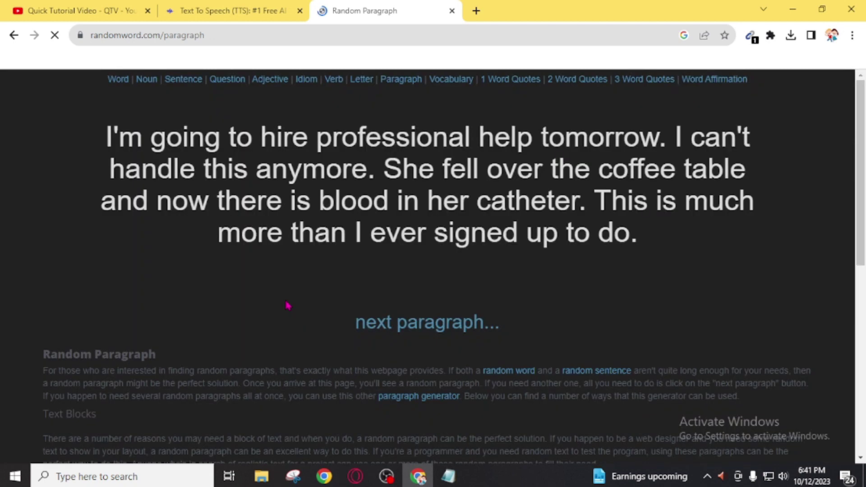
Step: Copy the whole random paragraph and return to the Speechify tab
{"action": "left_click_drag", "start_coordinate": [104, 135], "coordinate": [743, 229]}
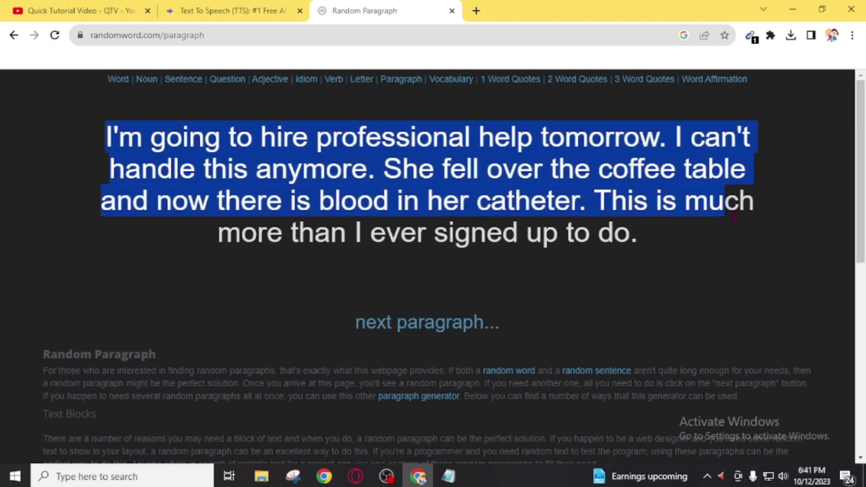
{"action": "key", "text": "ctrl+c"}
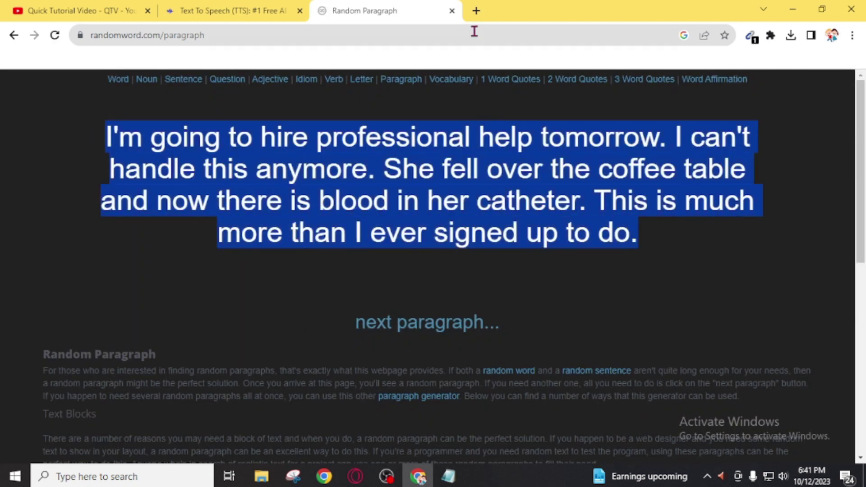
{"action": "left_click", "coordinate": [230, 11]}
Step: Paste the random paragraph over the sample text, keeping Mr. Beast voice at 1.0x speed
{"action": "left_click", "coordinate": [360, 237]}
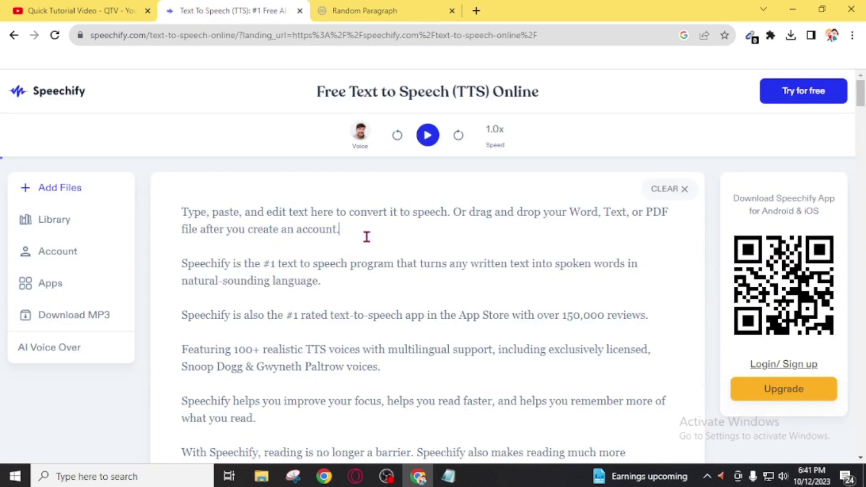
{"action": "key", "text": "ctrl+a"}
{"action": "key", "text": "ctrl+v"}
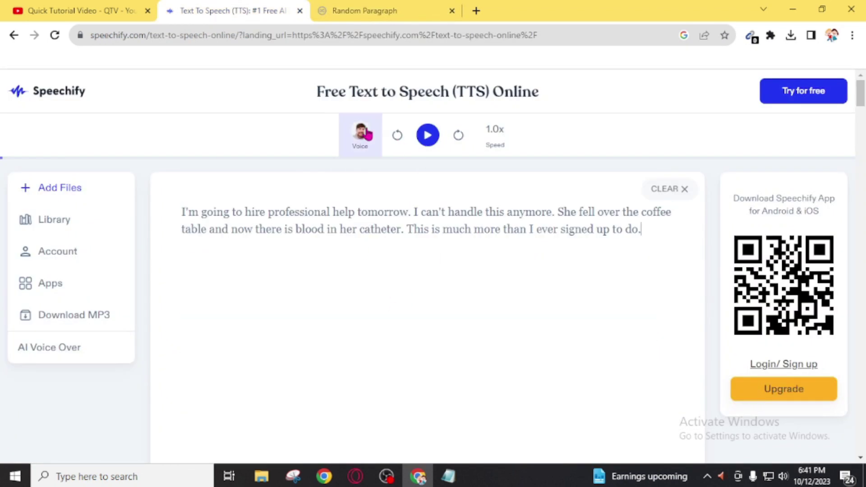
{"action": "left_click", "coordinate": [359, 134]}
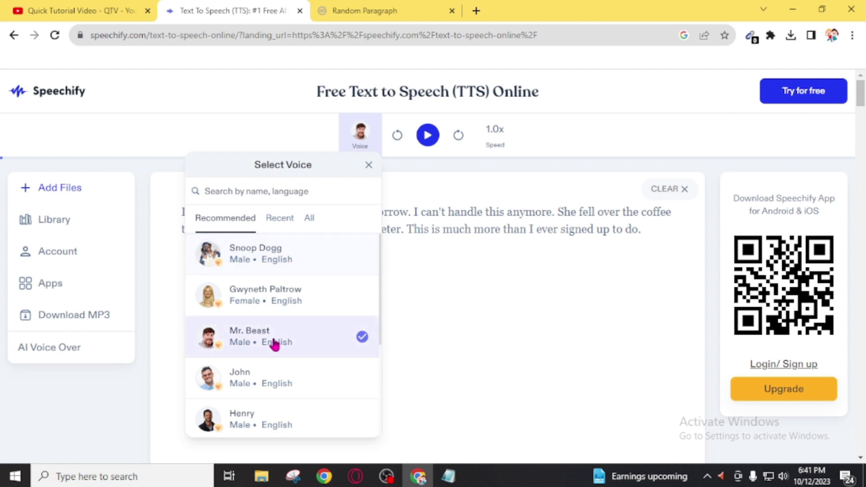
{"action": "scroll", "coordinate": [274, 338], "scroll_direction": "down", "scroll_amount": 3}
{"action": "scroll", "coordinate": [274, 339], "scroll_direction": "down", "scroll_amount": 2}
{"action": "scroll", "coordinate": [277, 352], "scroll_direction": "up", "scroll_amount": 2}
{"action": "scroll", "coordinate": [278, 382], "scroll_direction": "up", "scroll_amount": 3}
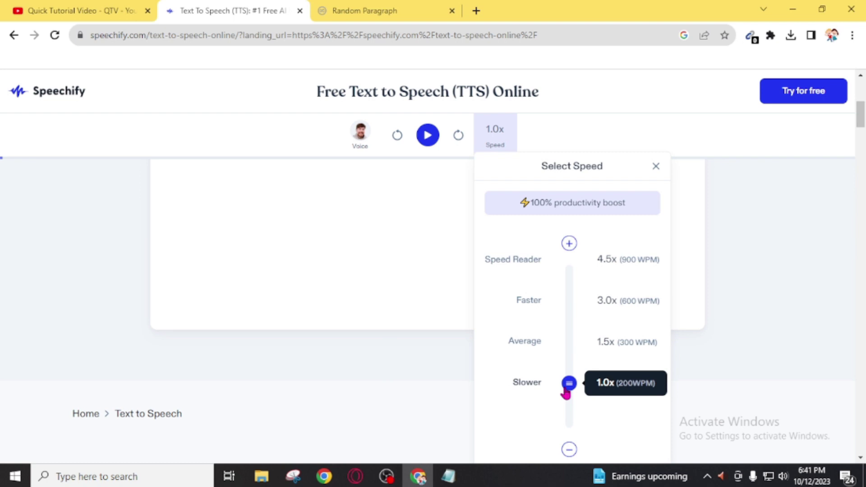
{"action": "left_click", "coordinate": [428, 285]}
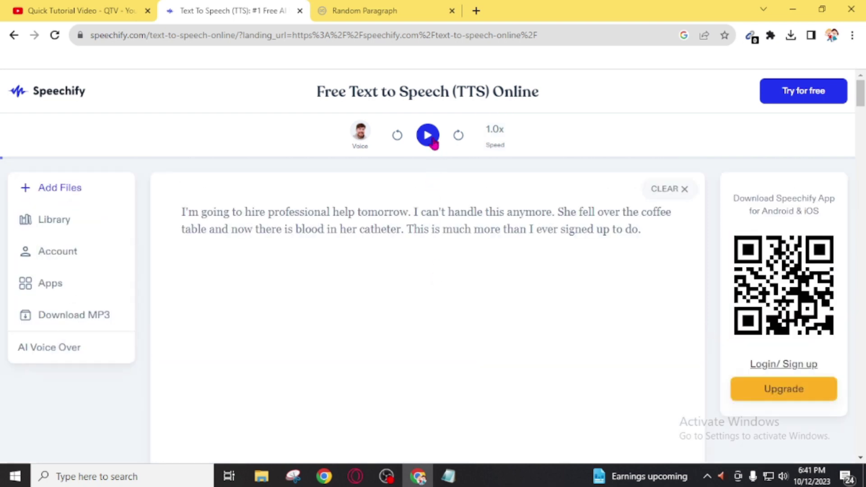
Step: Play the pasted paragraph for a few seconds, pause it, then go to the YouTube tab
{"action": "left_click", "coordinate": [428, 135]}
{"action": "left_click", "coordinate": [433, 140]}
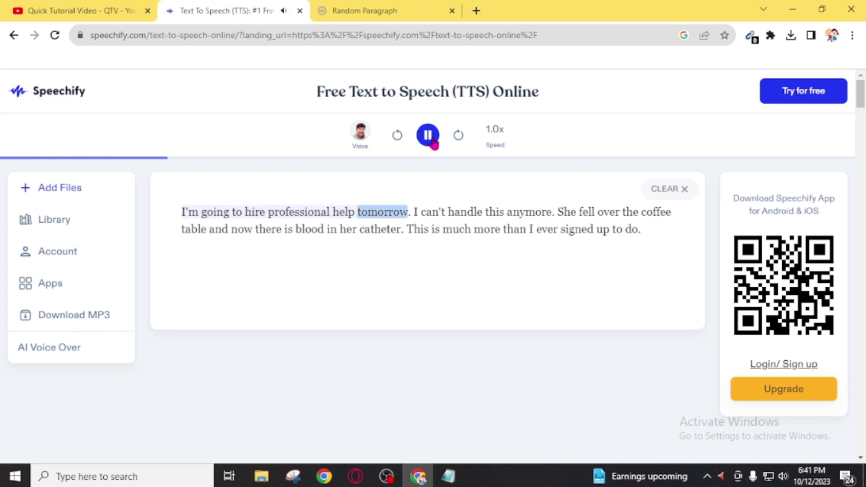
{"action": "left_click", "coordinate": [427, 136]}
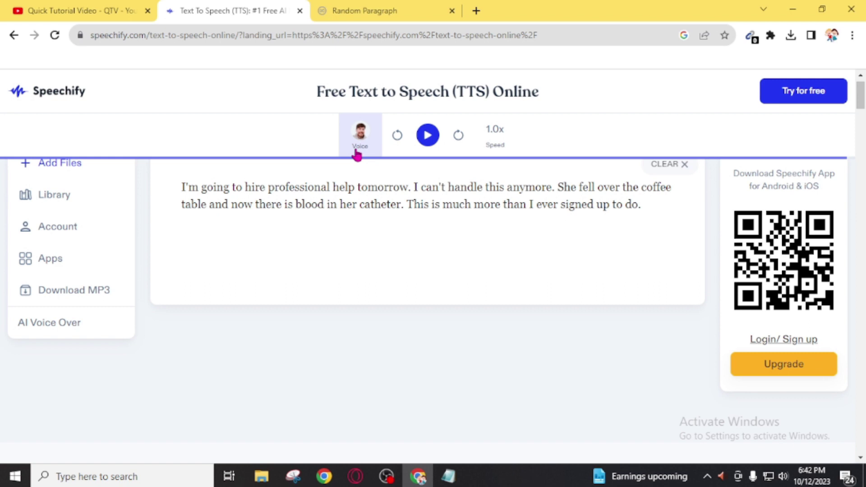
{"action": "left_click", "coordinate": [88, 10]}
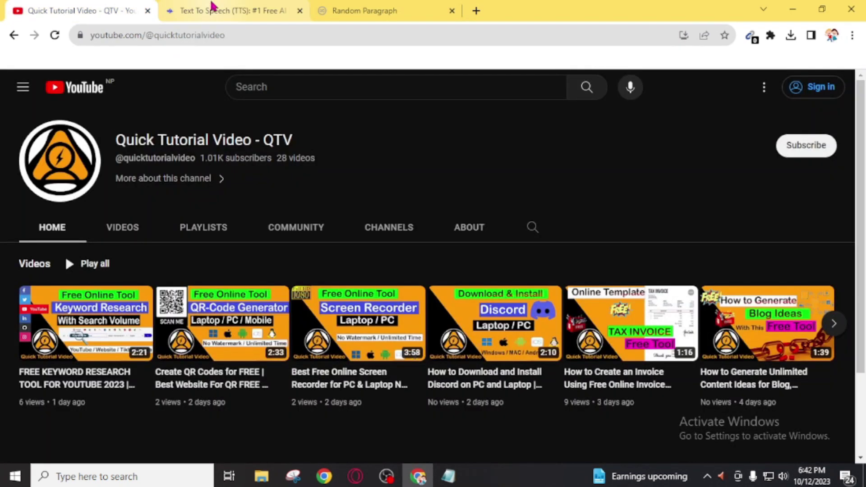
{"action": "left_click", "coordinate": [215, 8]}
{"action": "left_click", "coordinate": [84, 10]}
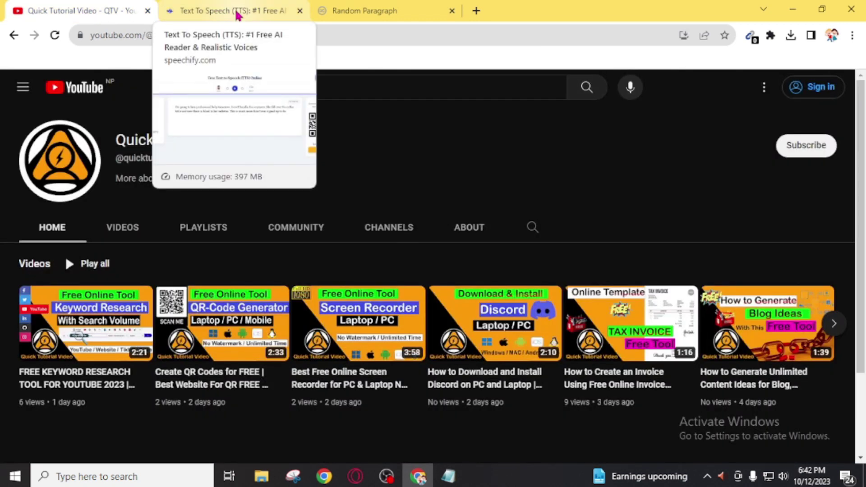
{"action": "left_click", "coordinate": [238, 11]}
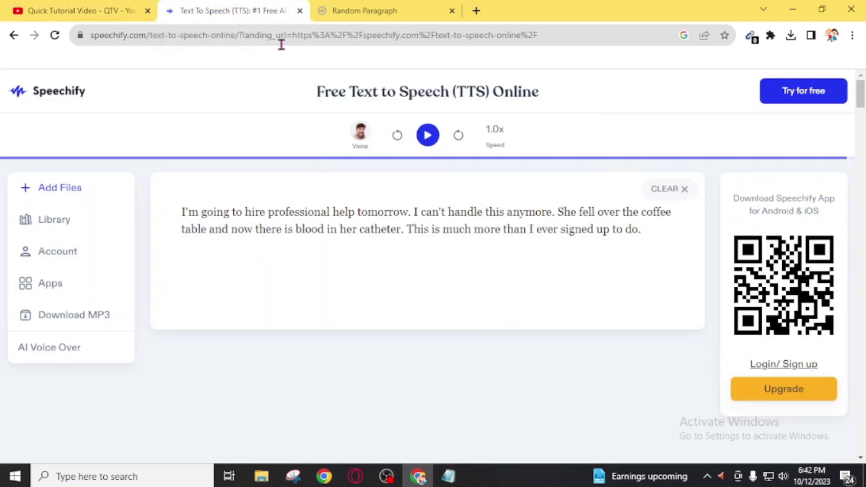
{"action": "left_click", "coordinate": [367, 147]}
{"action": "scroll", "coordinate": [279, 291], "scroll_direction": "down", "scroll_amount": 5}
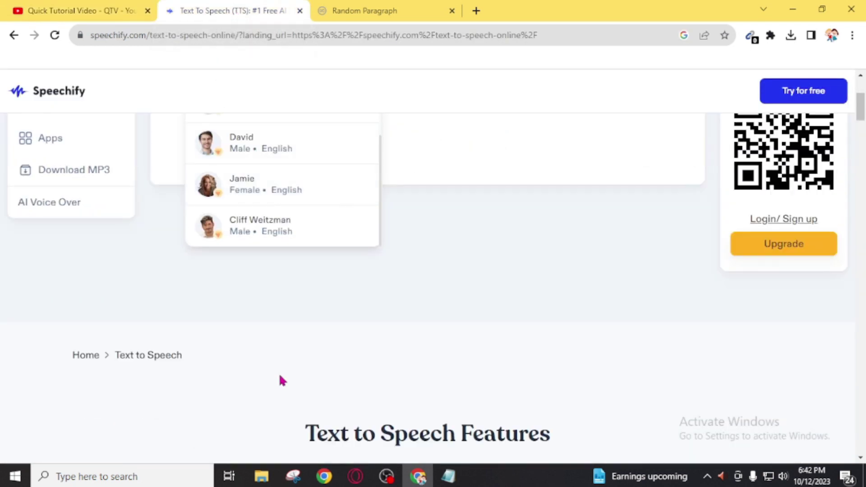
{"action": "scroll", "coordinate": [279, 372], "scroll_direction": "up", "scroll_amount": 5}
{"action": "left_click", "coordinate": [57, 12]}
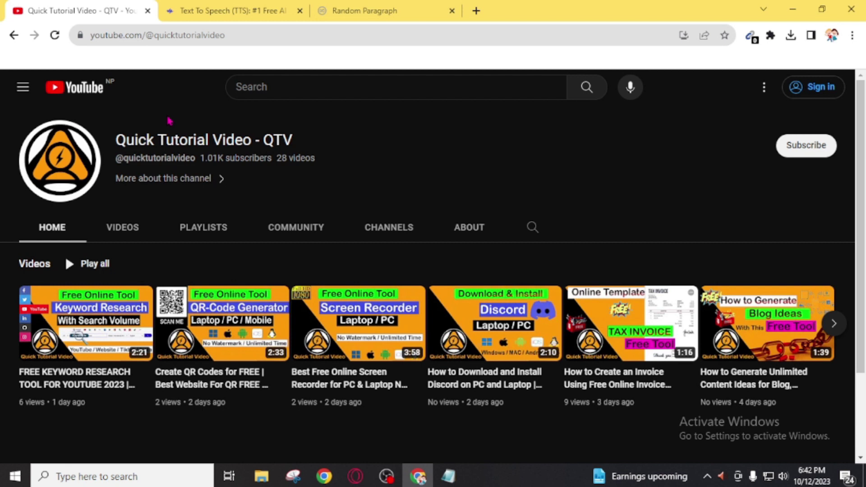